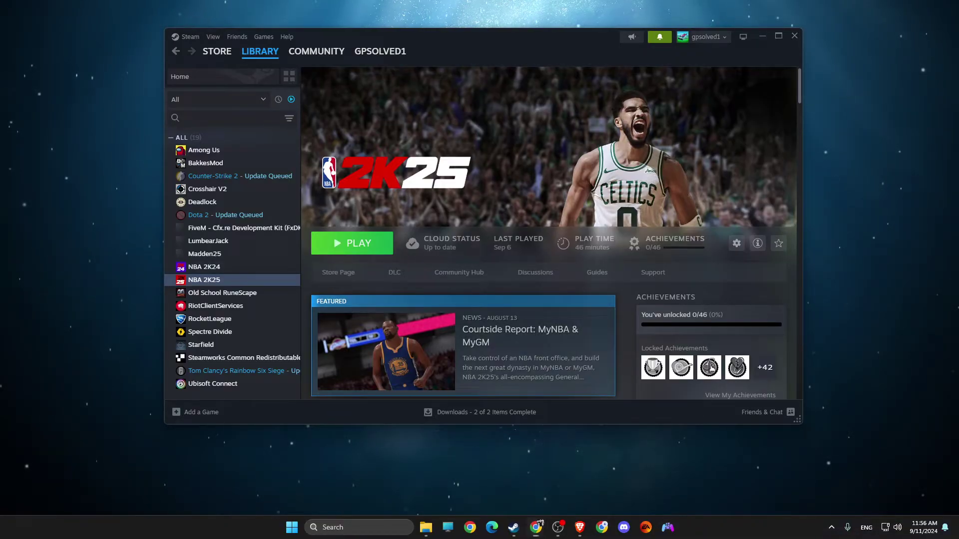
Step: Open NBA 2K25's Steam properties, check the -windowed launch option, and close the dialog
right_click(211, 280)
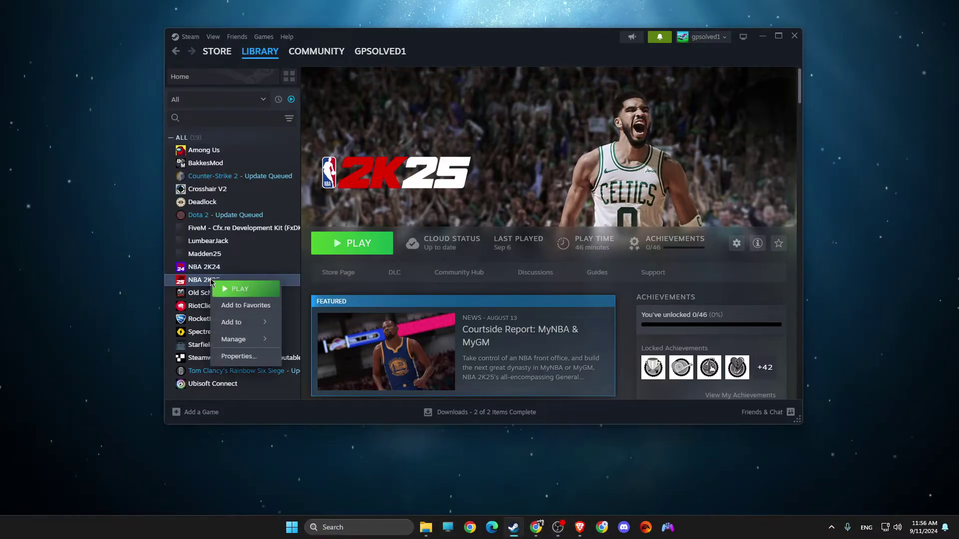
click(226, 355)
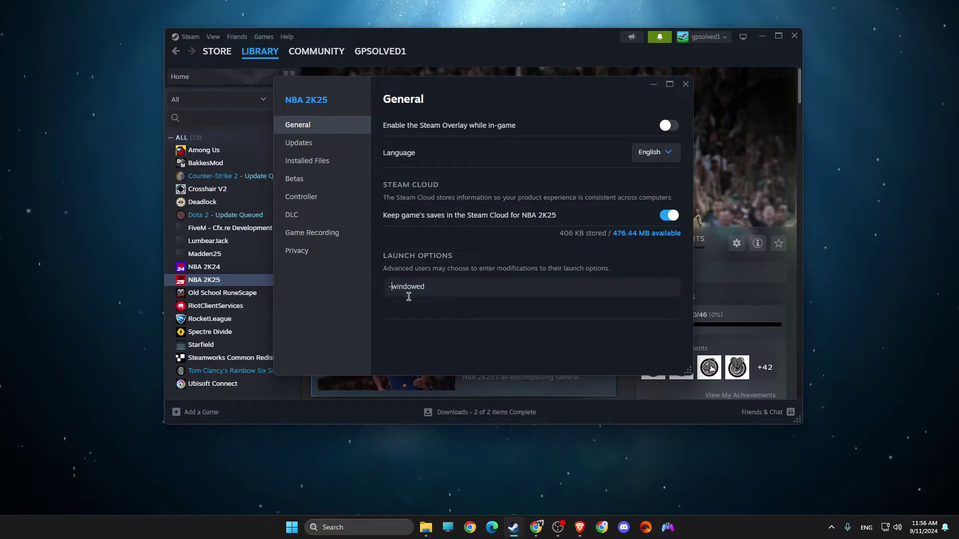
triple_click(422, 285)
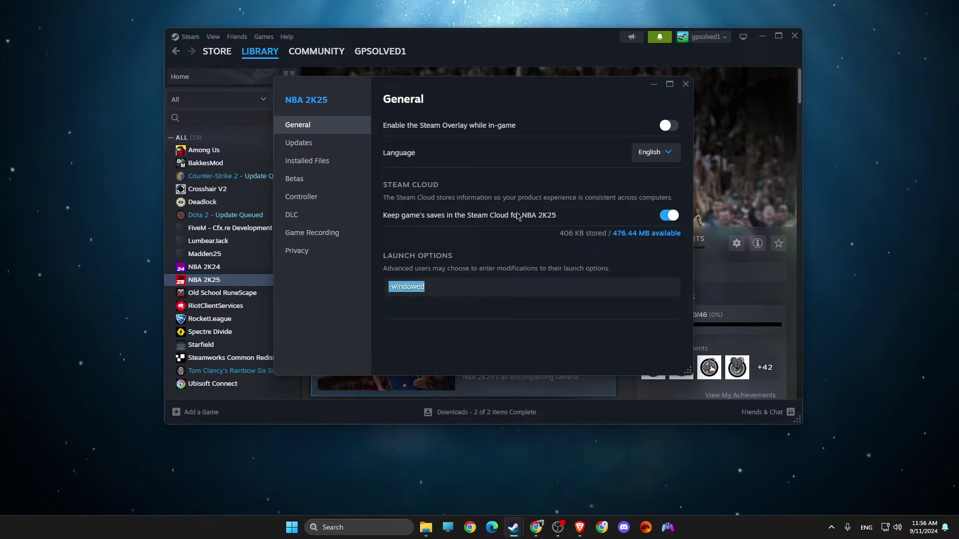
click(685, 84)
Step: Open Settings via search, review the two pending updates under Windows Update, then close Settings
click(763, 37)
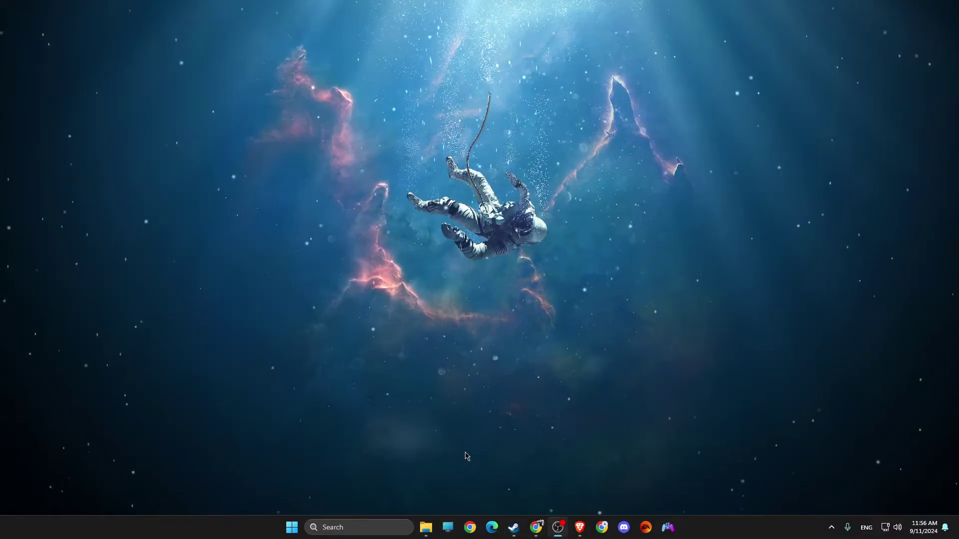
key(super)
text(settings)
click(353, 220)
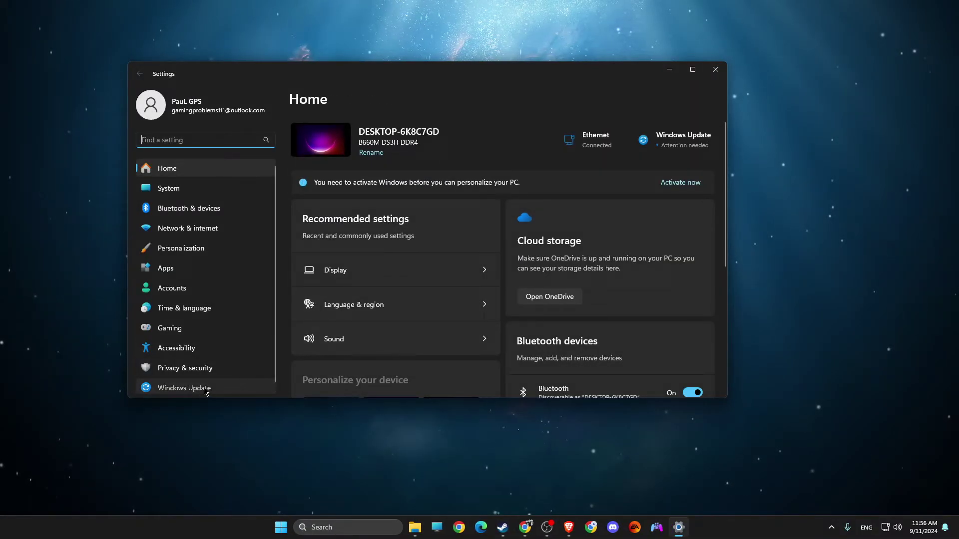
click(193, 390)
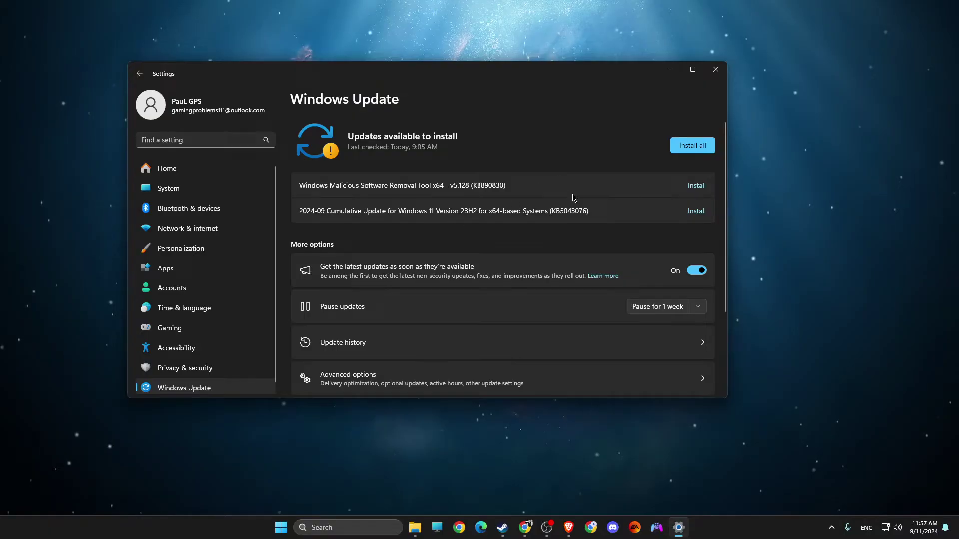
click(715, 70)
Step: Open NVIDIA App from the hidden tray icons and confirm Studio Driver 560.81 is up to date
click(331, 528)
text(ge)
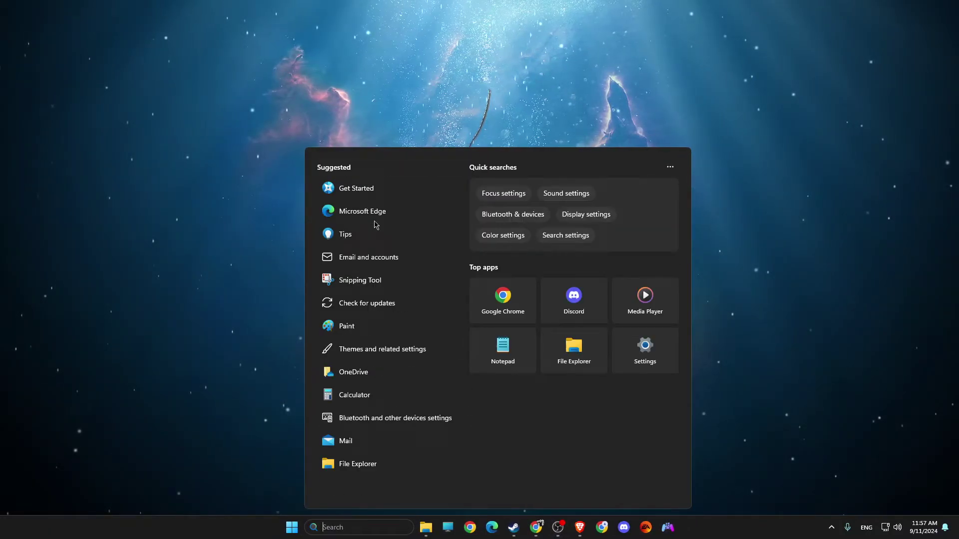
text(fort)
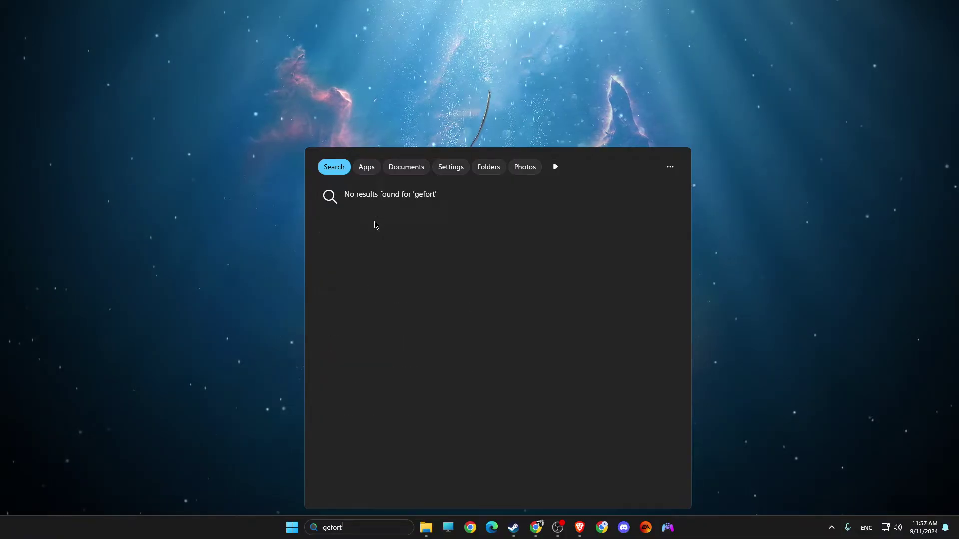
key(BackSpace)
text(ce)
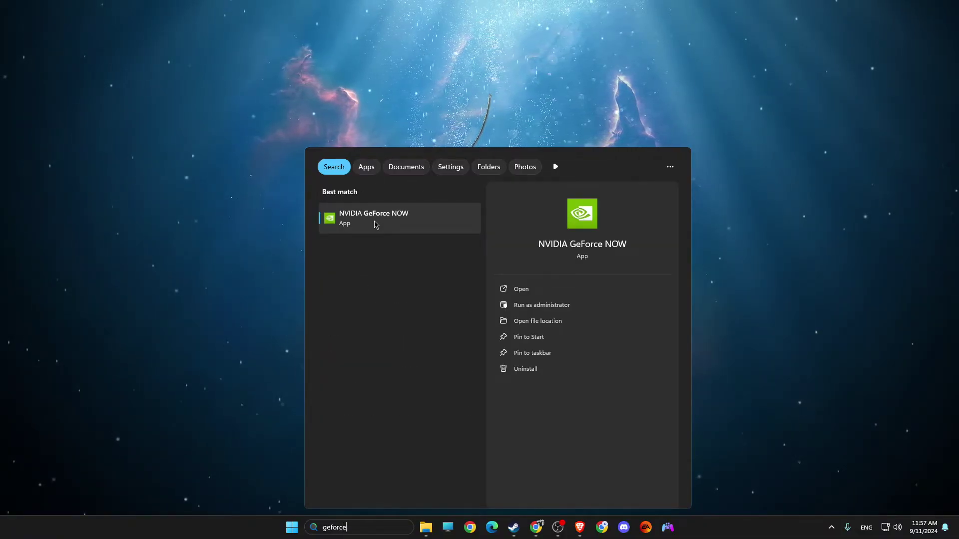
key(BackSpace)
key(BackSpace)
key(BackSpace)
key(BackSpace)
key(BackSpace)
key(BackSpace)
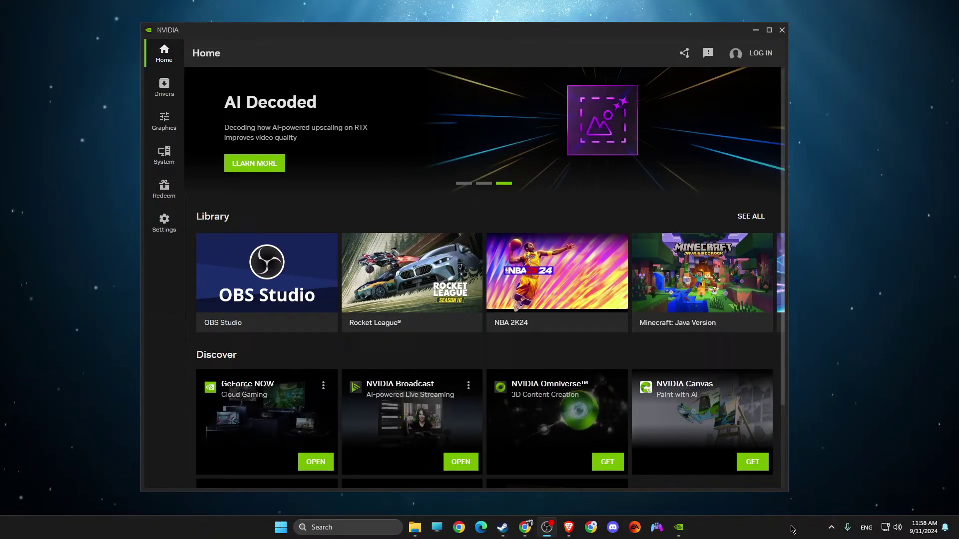
click(830, 531)
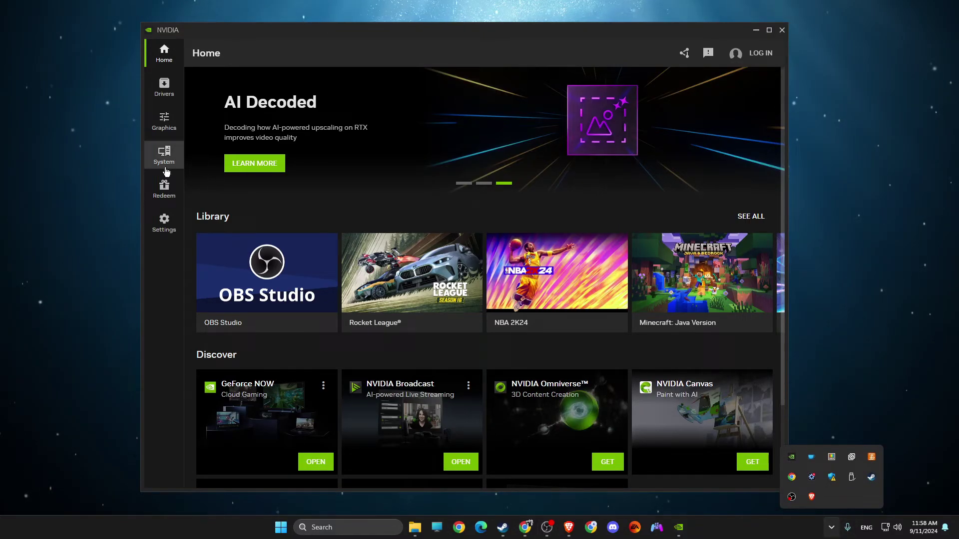
click(164, 86)
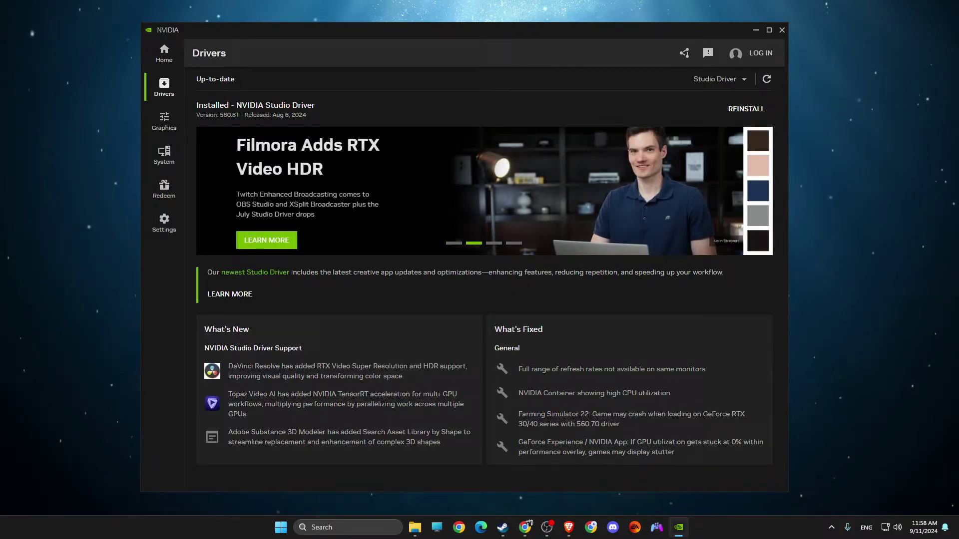
key(super+d)
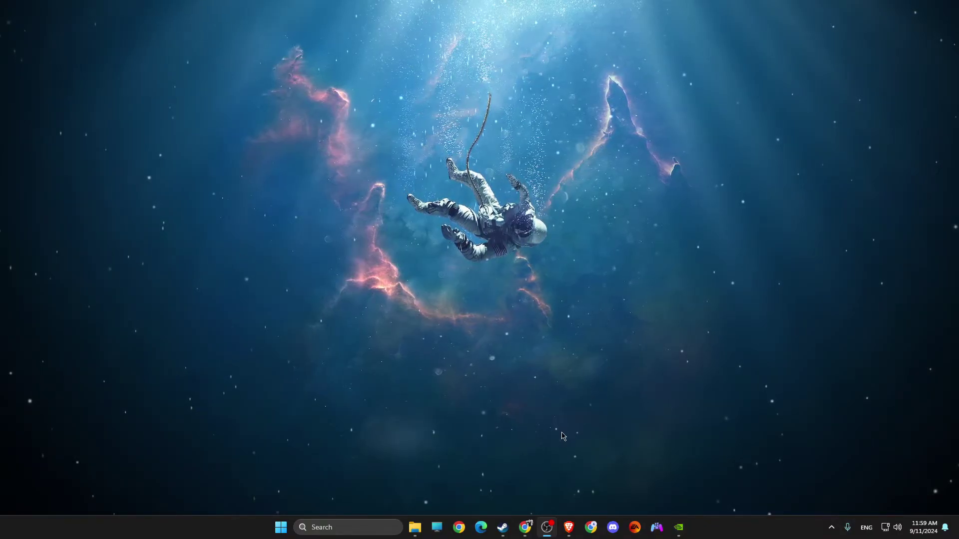
Step: Open the DLL-files.com d3d12.dll result and scroll to versions like 10.0.19041.423 (64-bit)
click(565, 532)
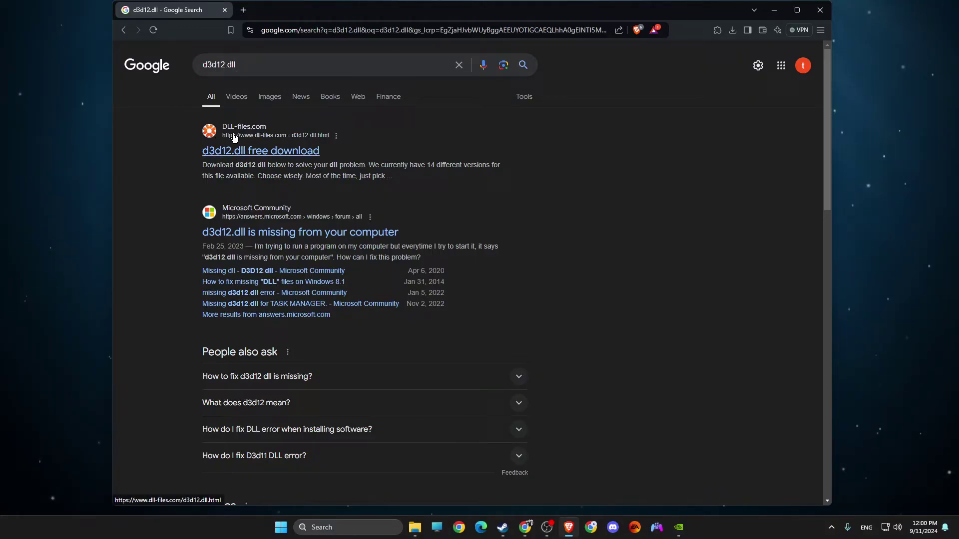
click(244, 158)
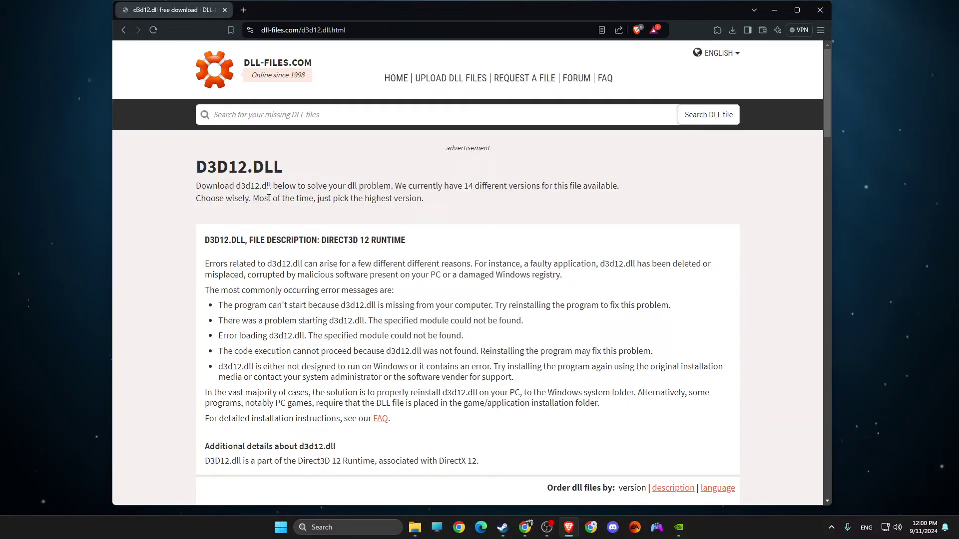
scroll(319, 199, down, 6)
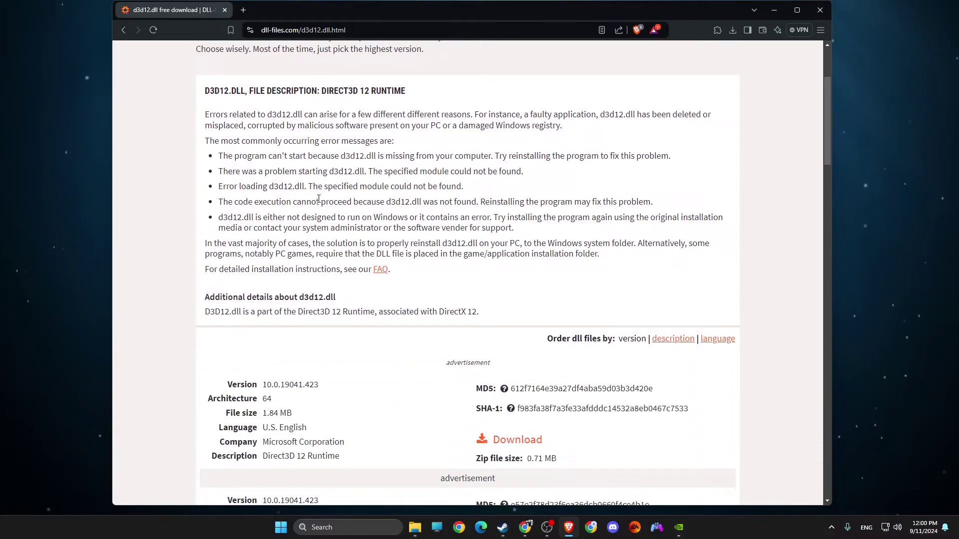
scroll(321, 200, down, 1)
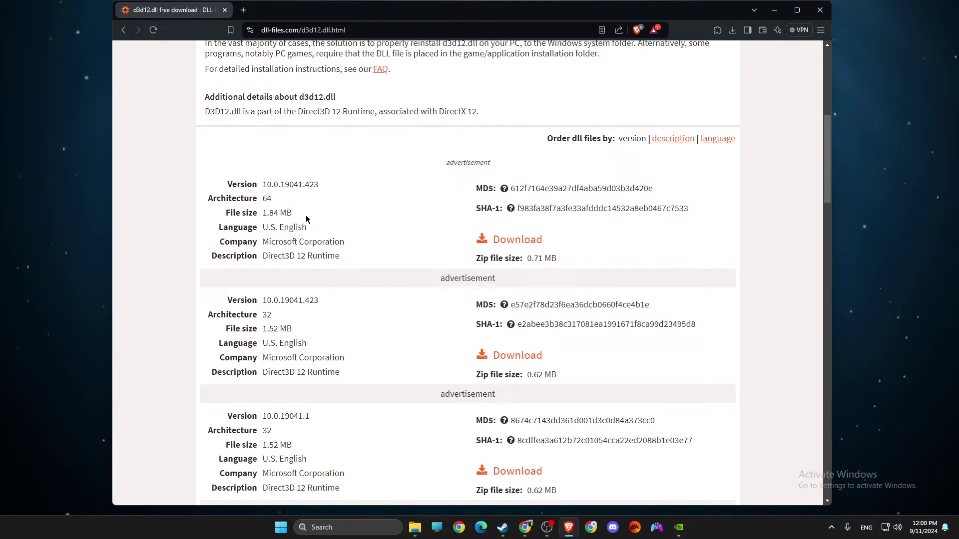
scroll(306, 219, up, 7)
scroll(306, 218, down, 8)
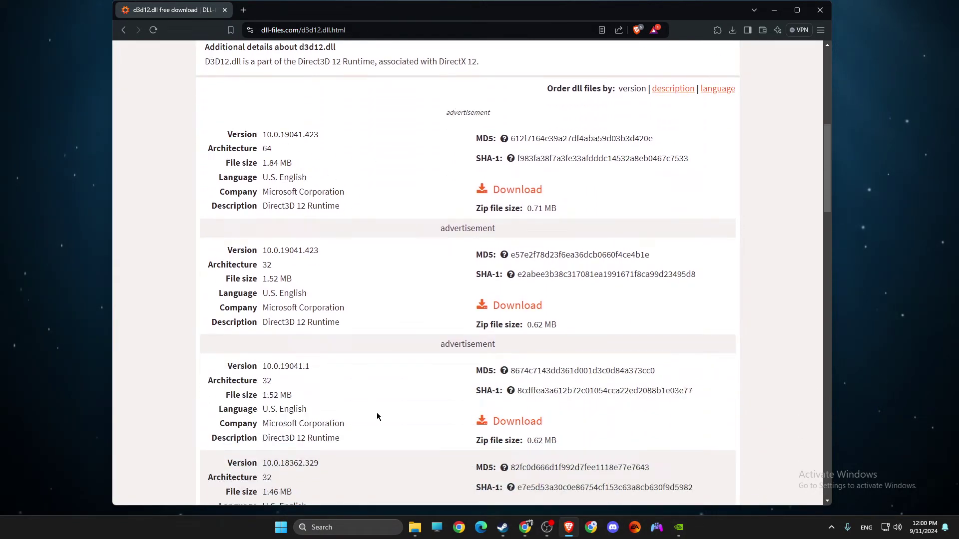
Step: Open System Information, confirm the System Type is x64-based PC, and close it
click(343, 528)
text(system Information)
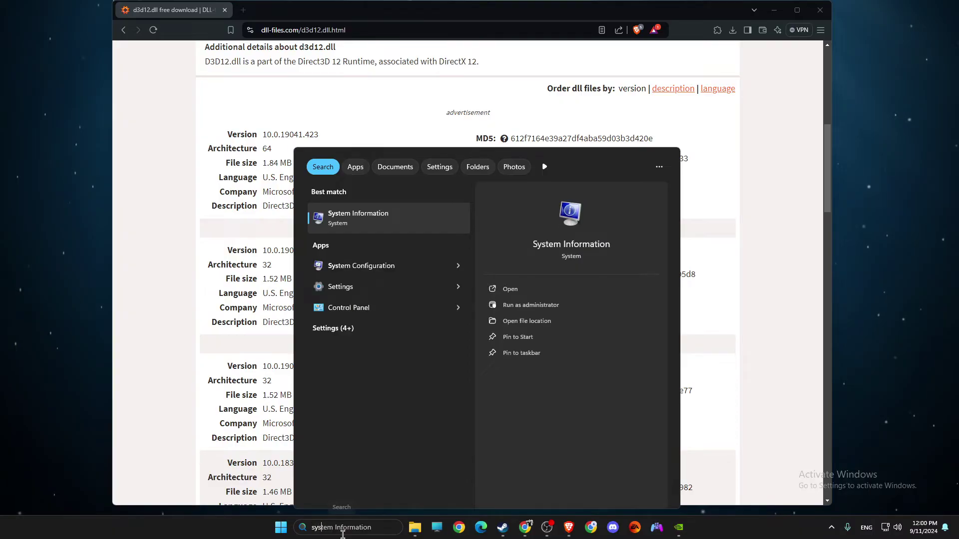
click(362, 224)
drag(387, 24, 375, 129)
click(433, 248)
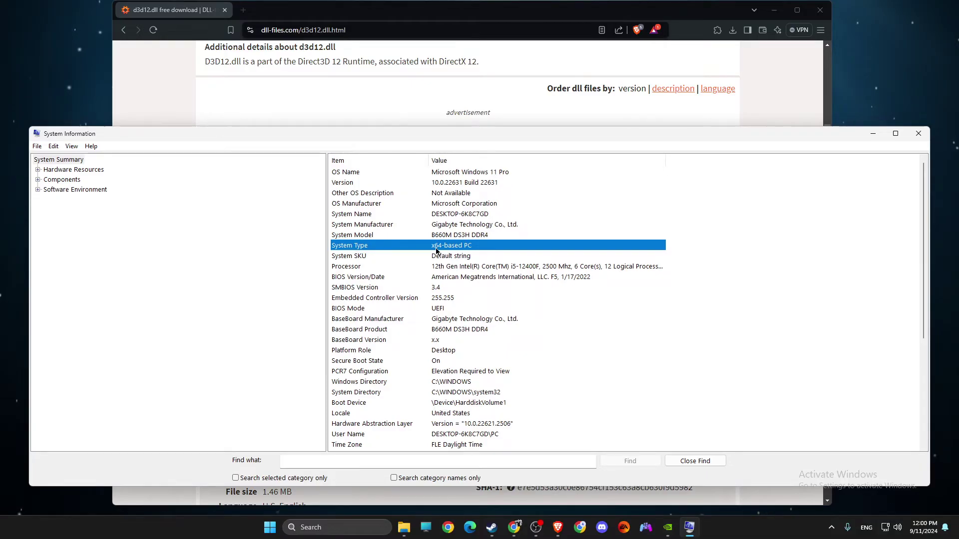
click(918, 133)
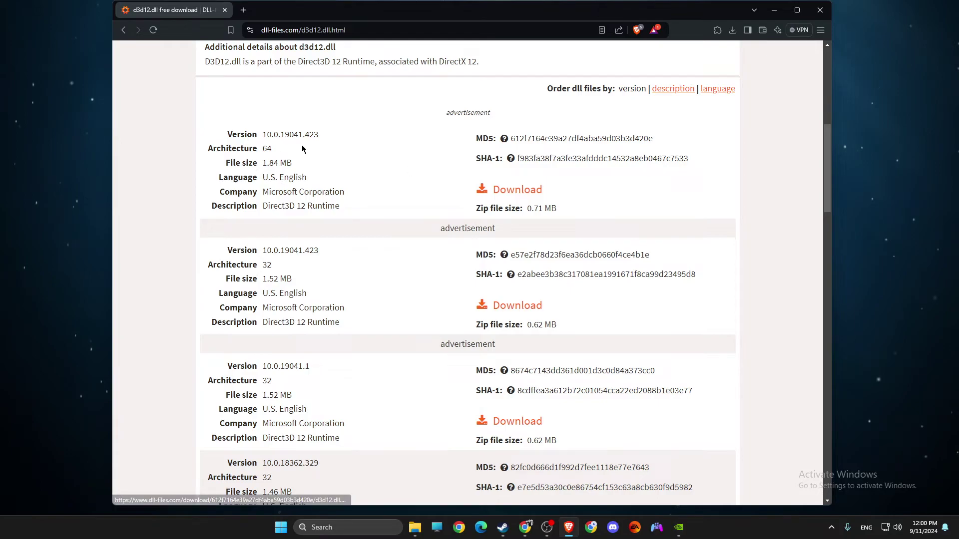
Step: Download the 64-bit d3d12.dll version 10.0.19041.423, saving d3d12.zip into Downloads
scroll(280, 210, up, 2)
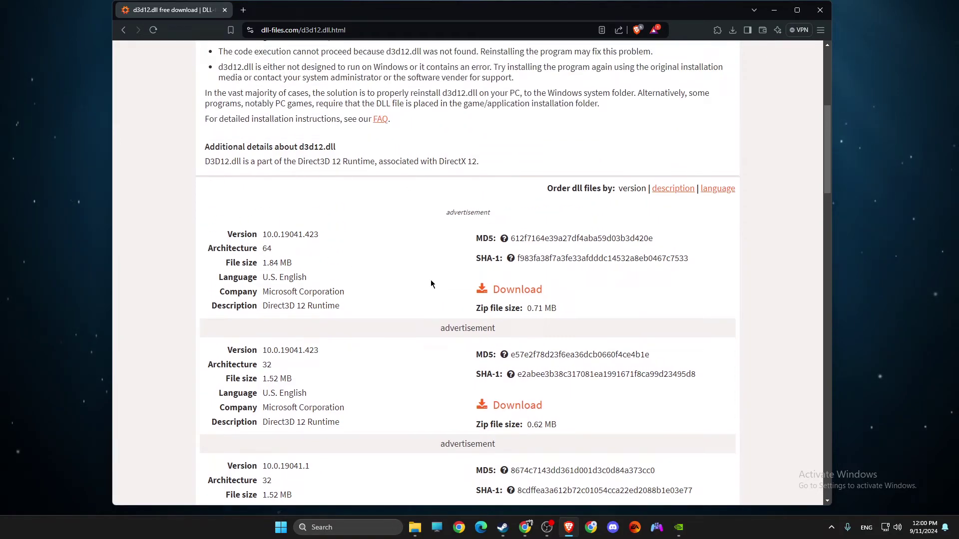
click(500, 291)
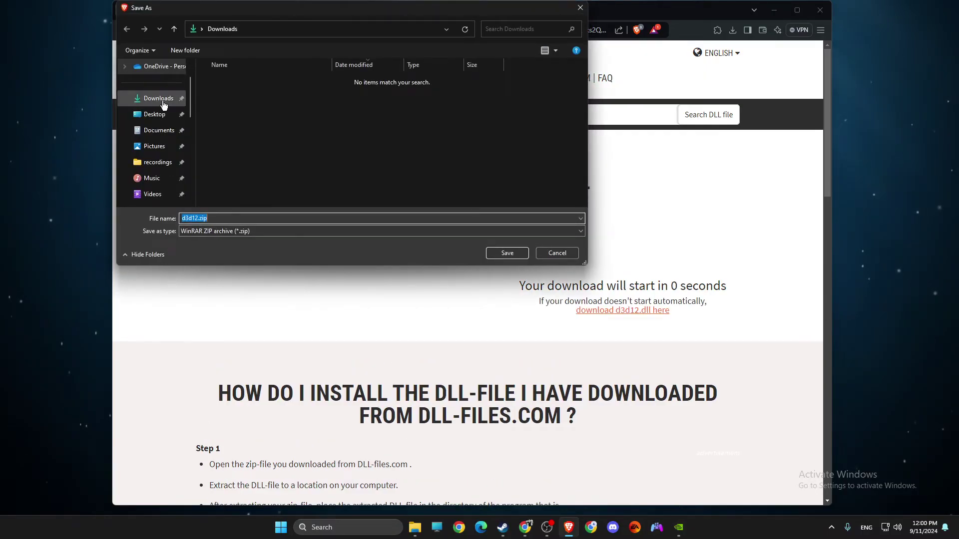
click(154, 114)
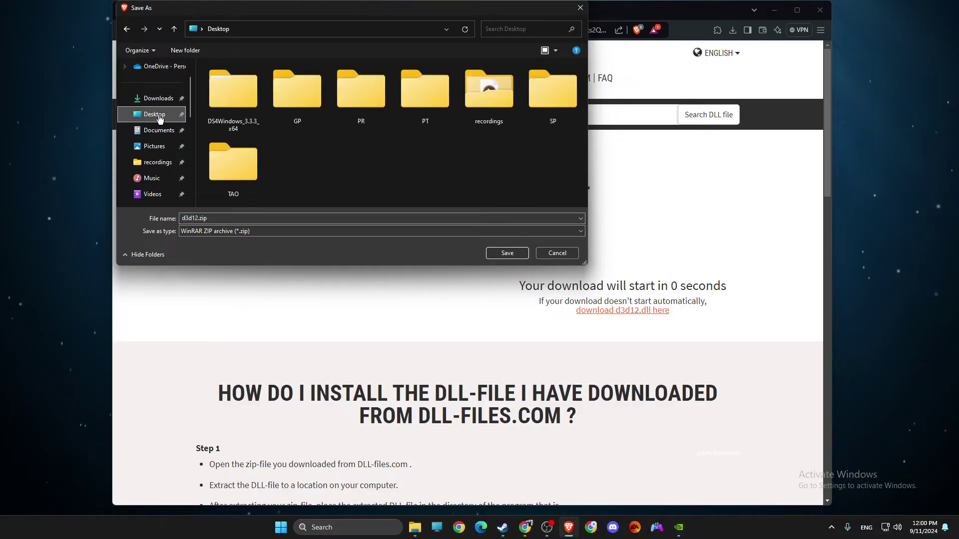
click(158, 98)
click(501, 251)
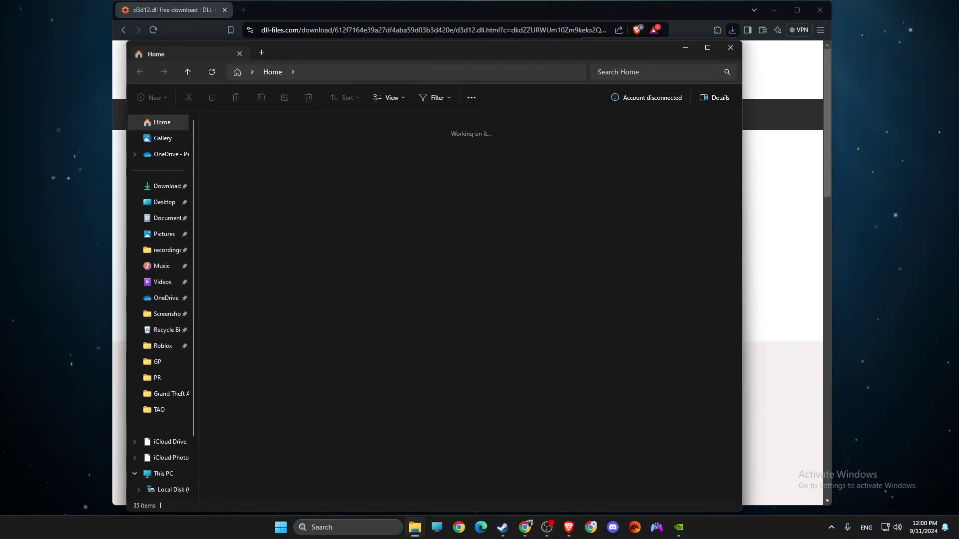
Step: Extract d3d12.zip in Downloads into a d3d12 folder
click(159, 191)
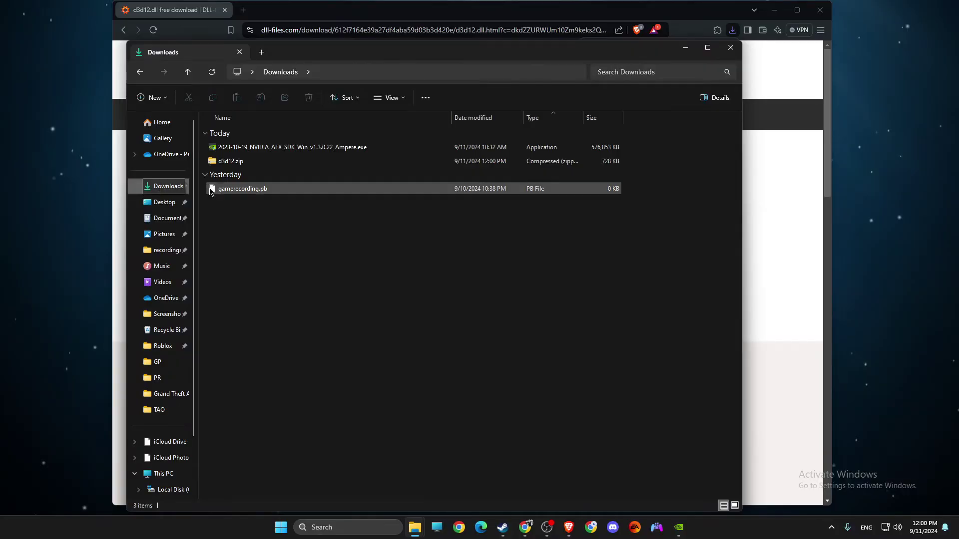
click(220, 161)
right_click(227, 161)
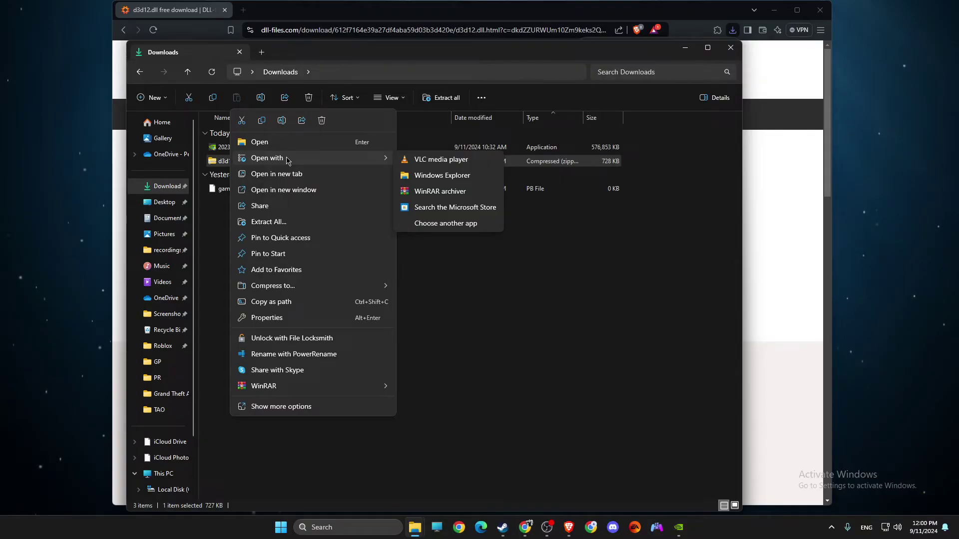
click(278, 226)
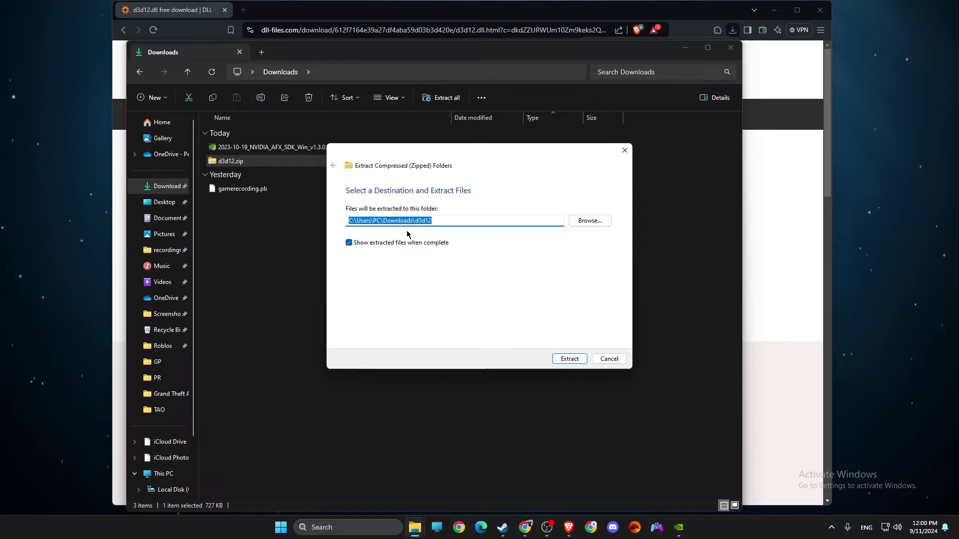
click(569, 358)
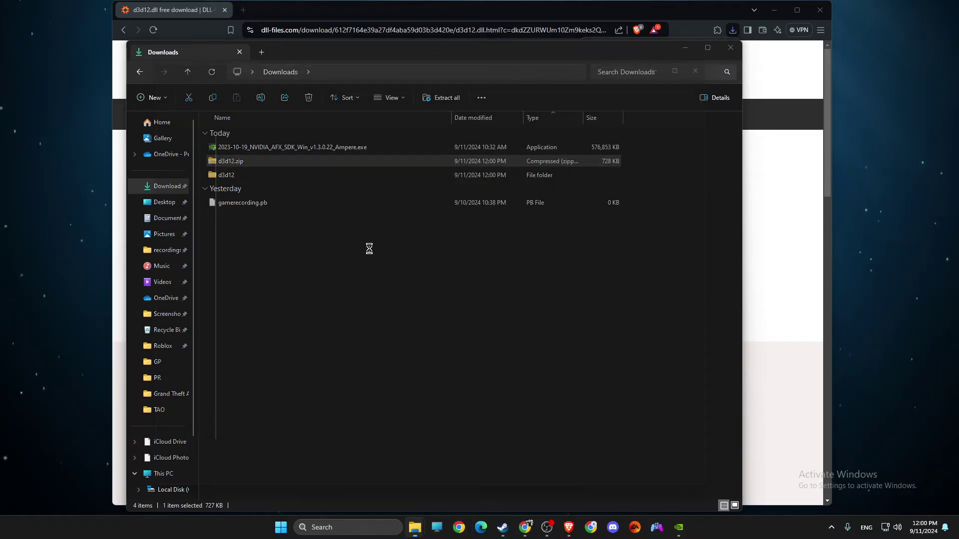
Step: Select D3D12.dll, move the d3d12 window left, and close Brave
click(236, 149)
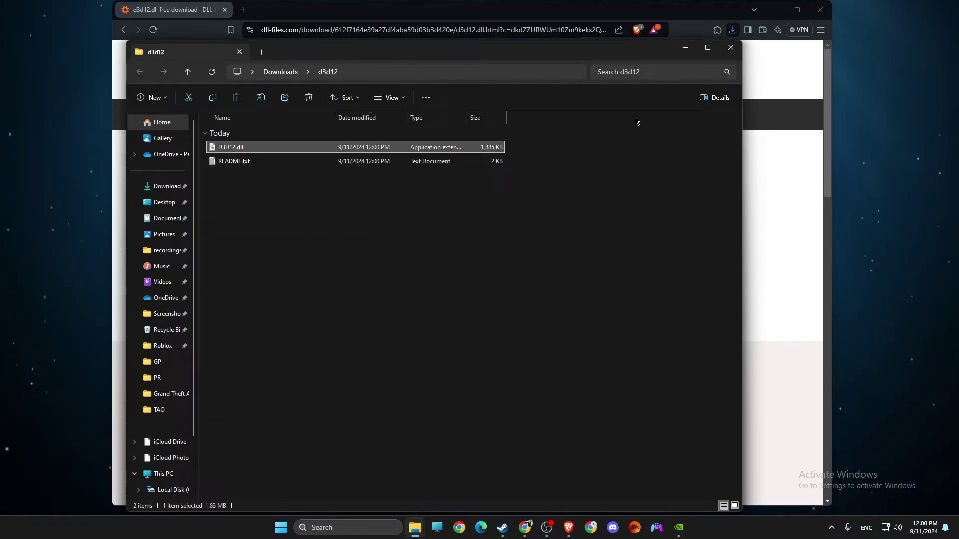
drag(591, 52, 485, 59)
click(819, 11)
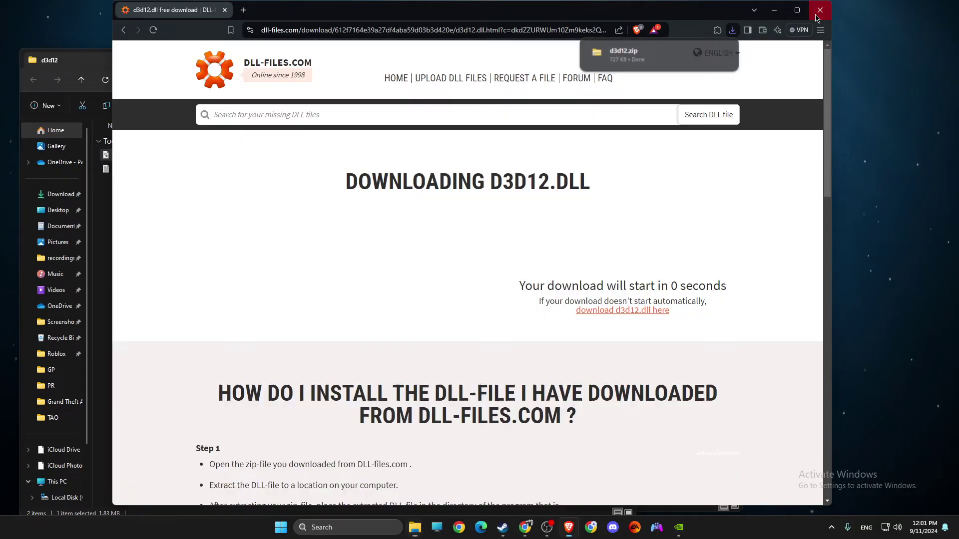
Step: Close the extra Downloads window and shrink the d3d12 window to the left side
click(731, 48)
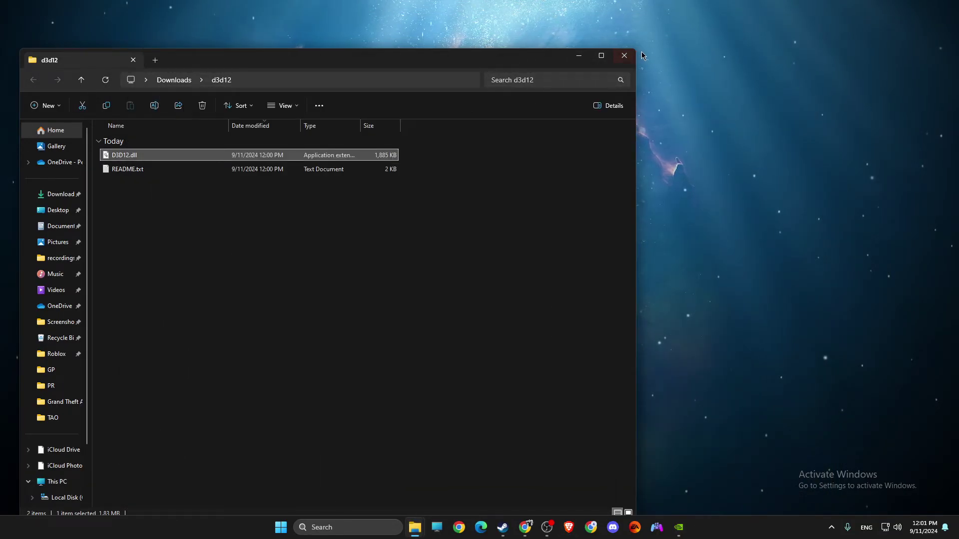
drag(636, 49, 488, 133)
drag(346, 142, 346, 79)
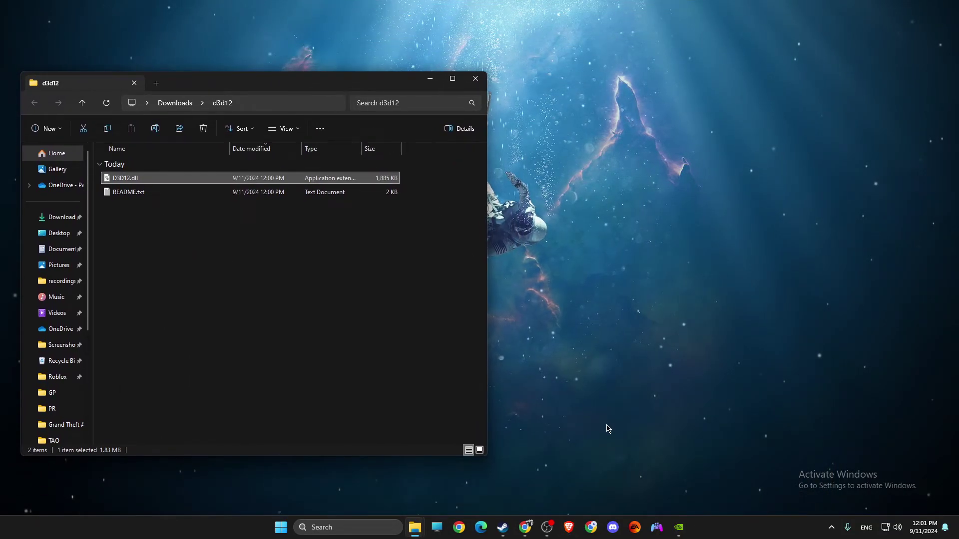
Step: Open a second Explorer window on the right and browse to C:\Windows, jumping to S folders
click(437, 528)
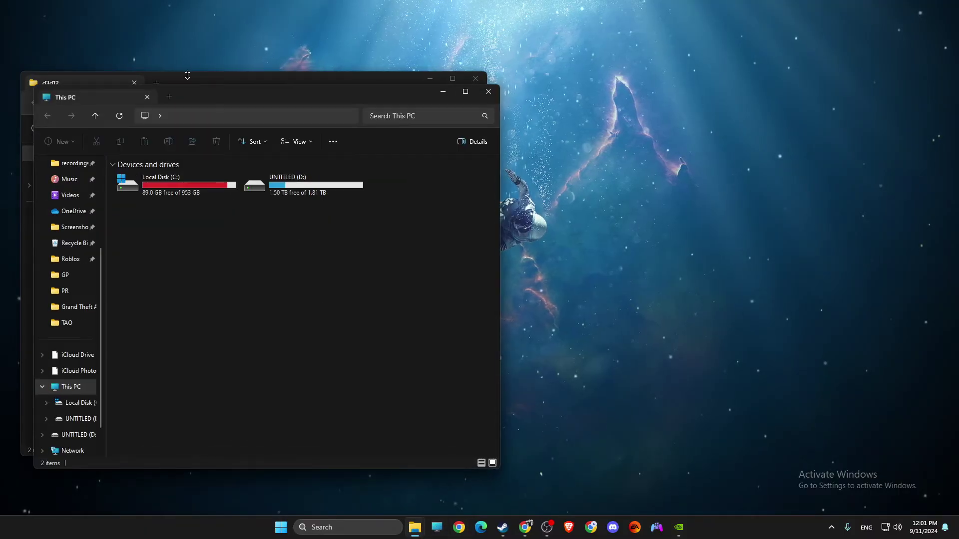
drag(372, 113, 665, 96)
double_click(630, 183)
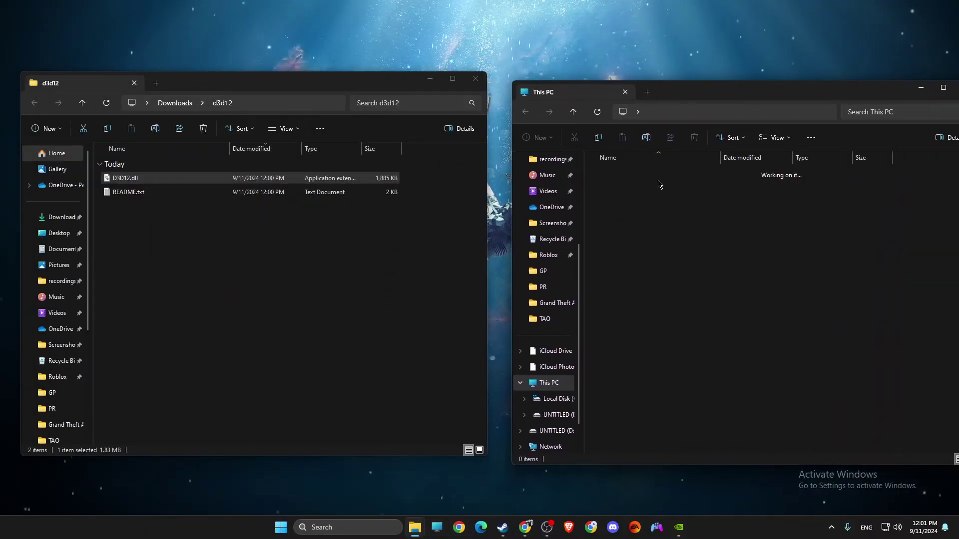
double_click(639, 354)
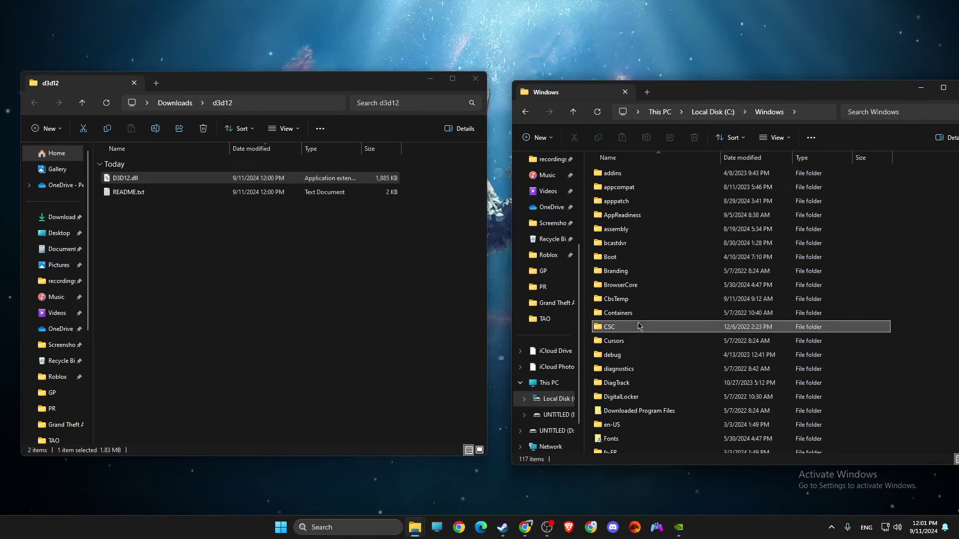
key(s)
key(s)
key(s)
key(s)
key(s)
key(s)
key(s)
key(s)
key(s)
key(s)
key(s)
key(s)
key(s)
key(s)
key(s)
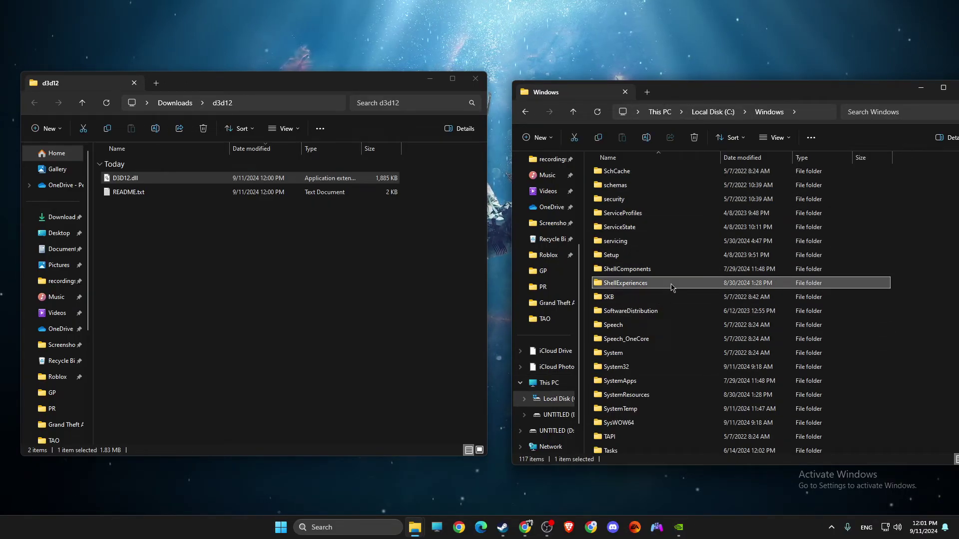
double_click(628, 368)
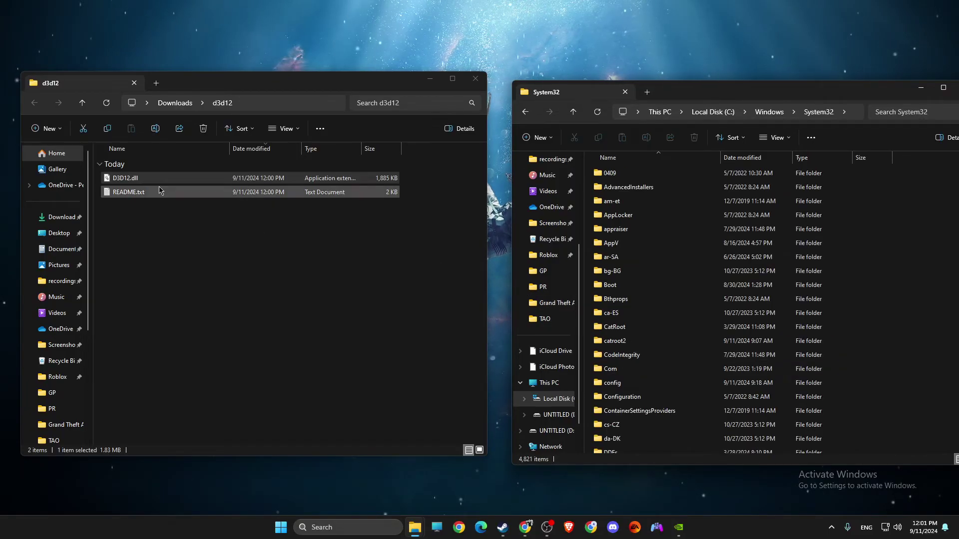
drag(124, 177, 896, 273)
click(244, 184)
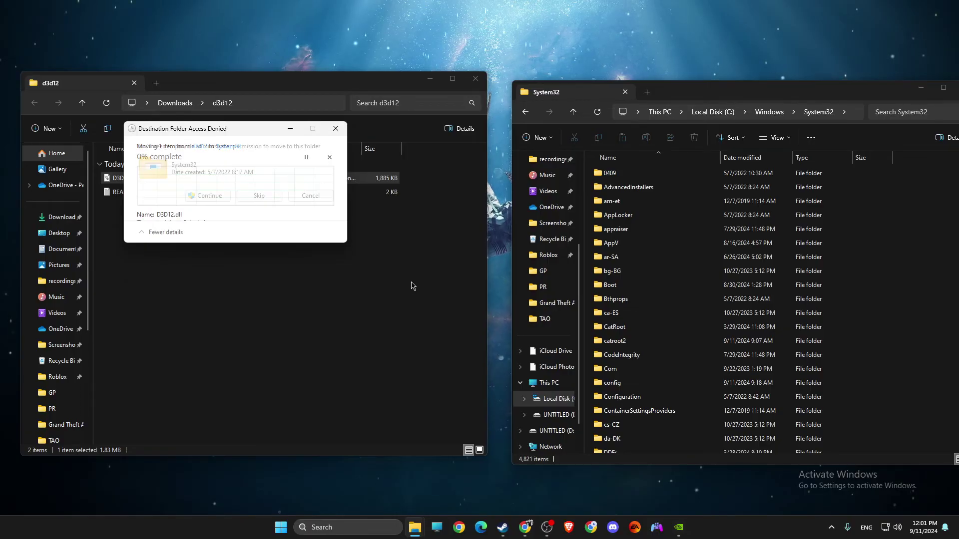
click(209, 196)
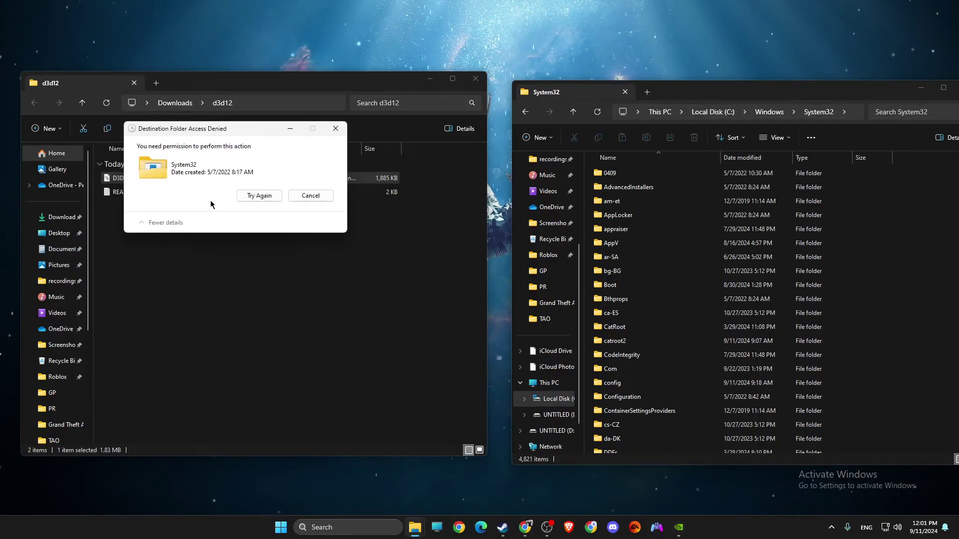
click(258, 195)
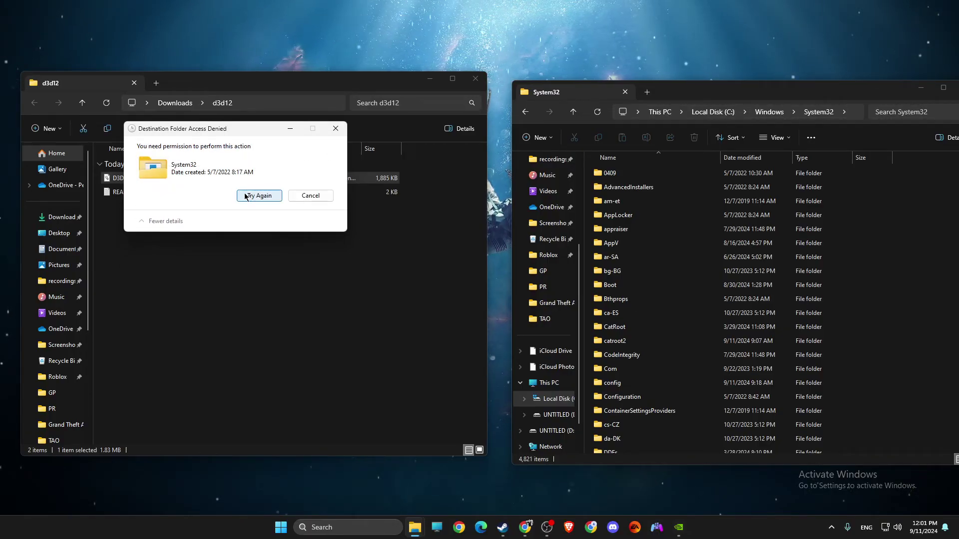
click(310, 196)
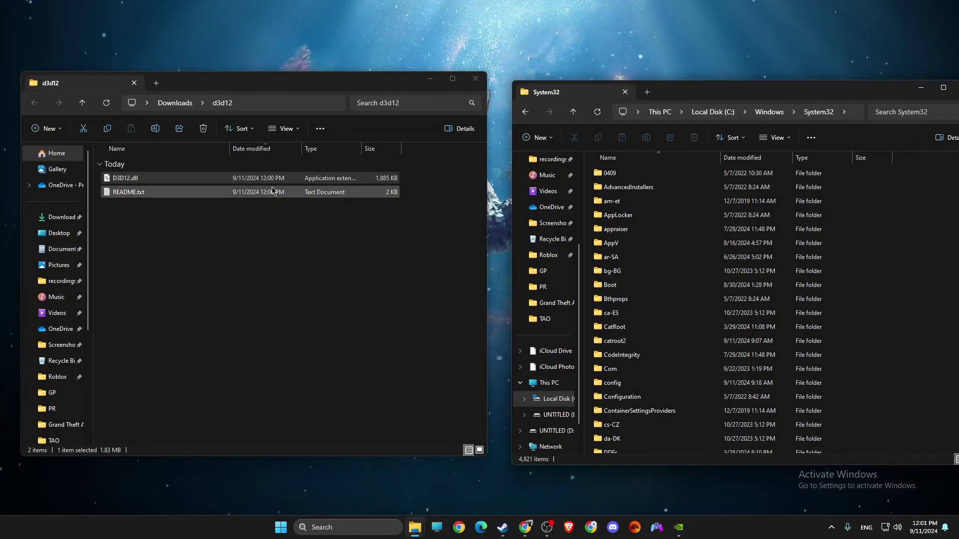
Step: Browse the System32 entries starting with S down to samsrv.dll
scroll(779, 274, down, 2)
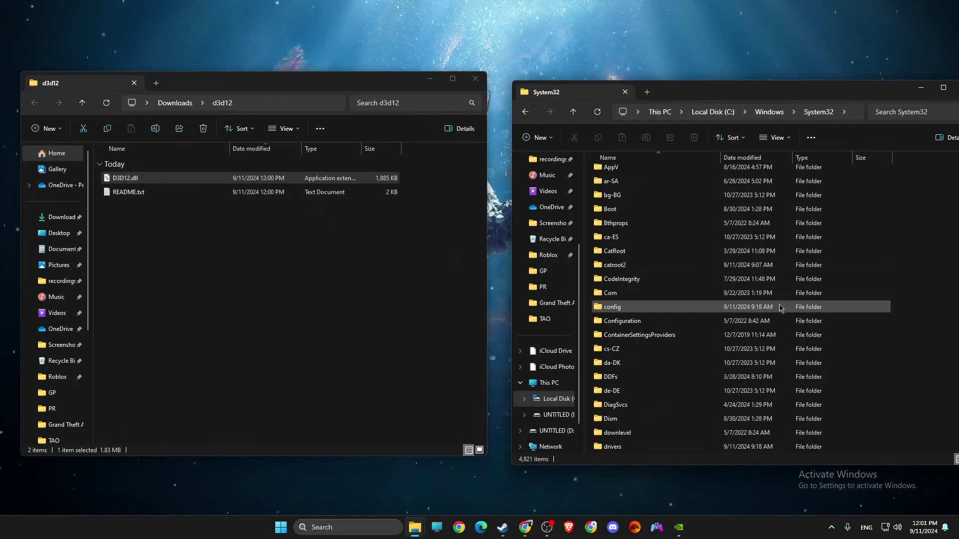
scroll(781, 308, up, 2)
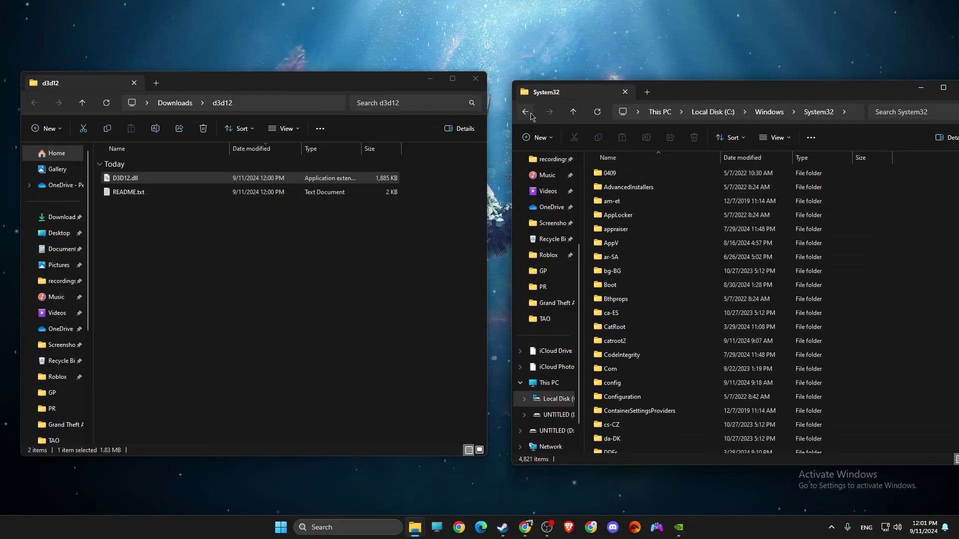
click(646, 312)
key(s)
key(Down)
key(Down)
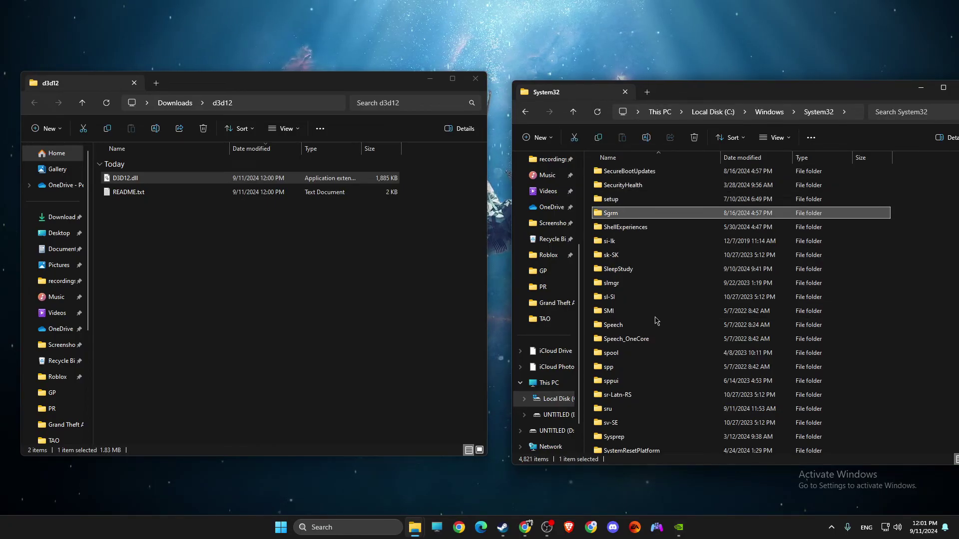
key(Down)
key(Down)
key(Down)
key(Down)
key(Down)
key(Down)
key(Down)
key(Down)
key(Down)
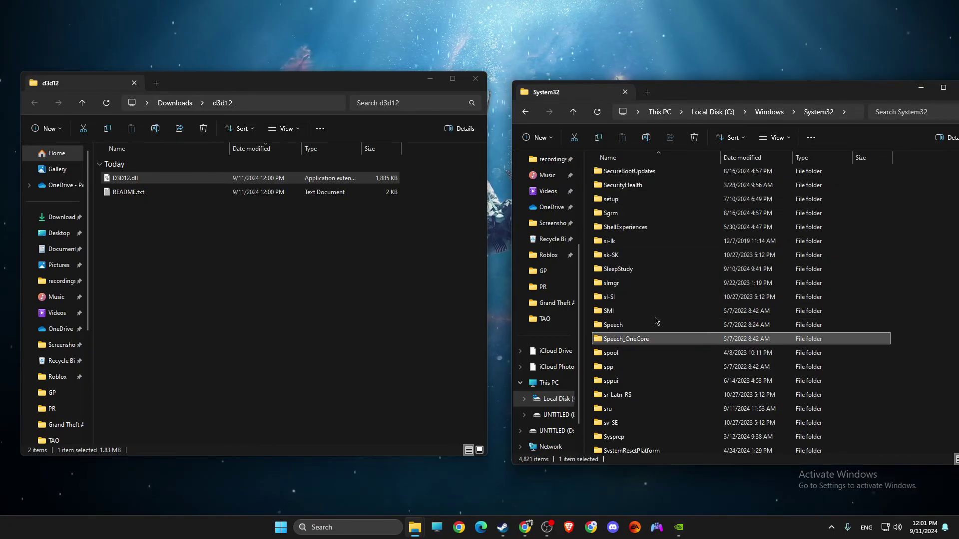
key(Down)
key(Down)
key(Down)
key(Down)
key(Down)
key(Down)
text(sa)
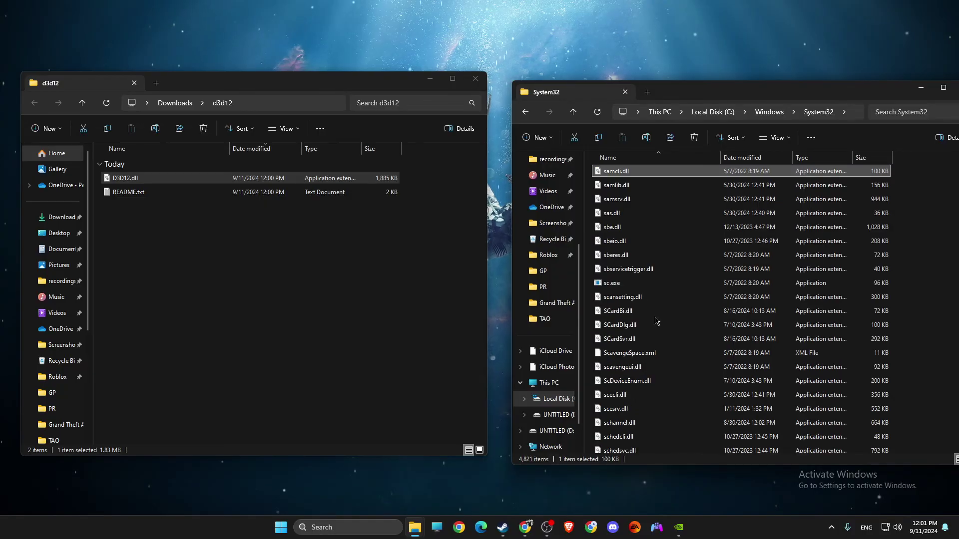
key(Down)
key(Down)
scroll(657, 320, up, 8)
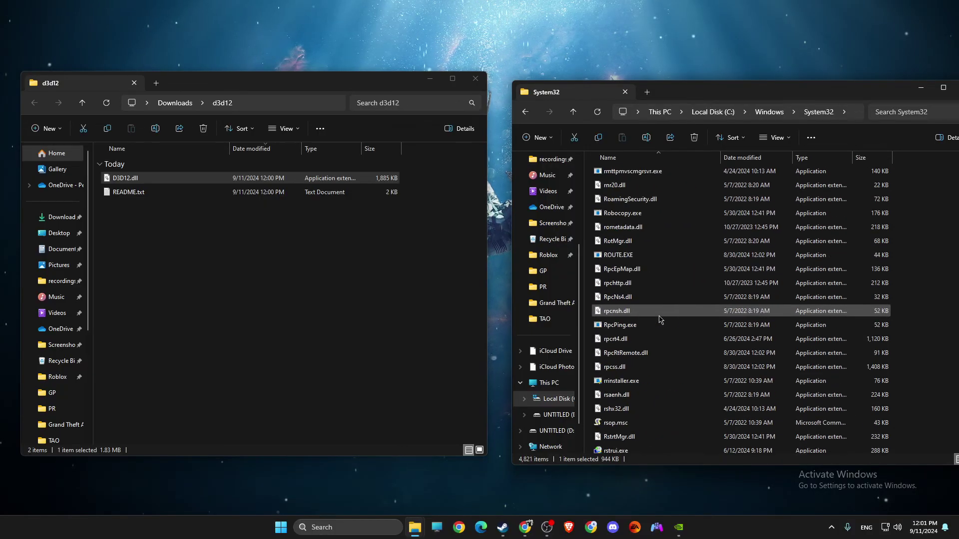
scroll(659, 319, up, 20)
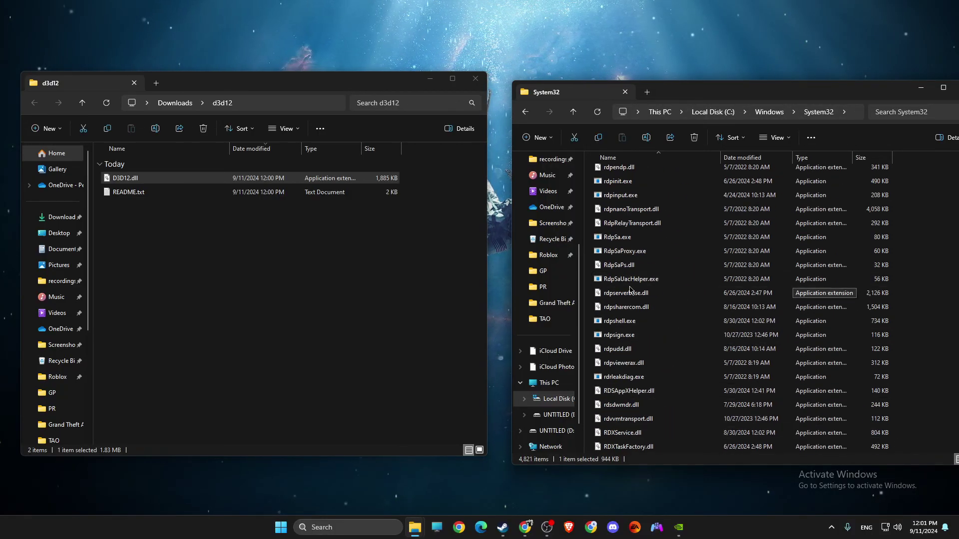
scroll(630, 290, up, 10)
Step: Reposition the window, step through the S folders past sru, then go back to C:\Windows
drag(696, 96, 521, 108)
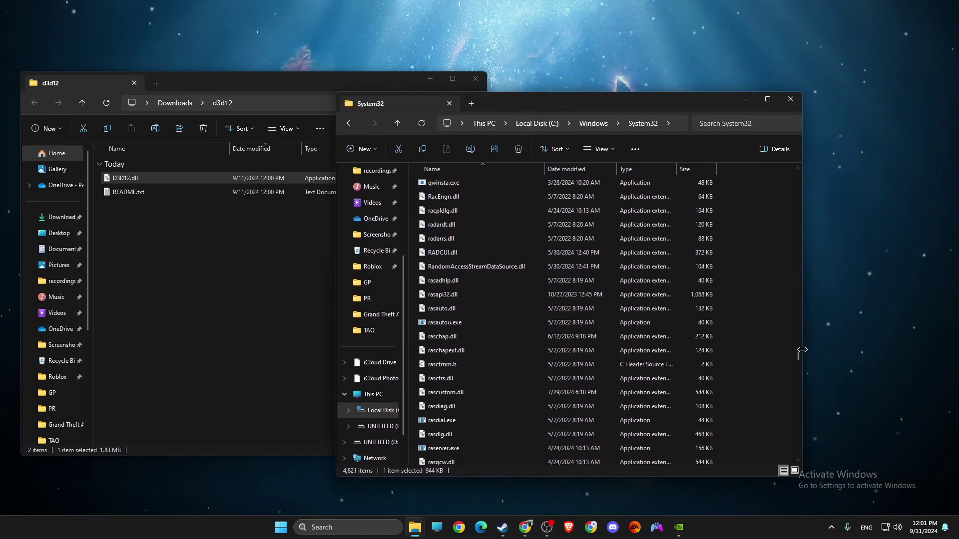
drag(798, 354, 775, 166)
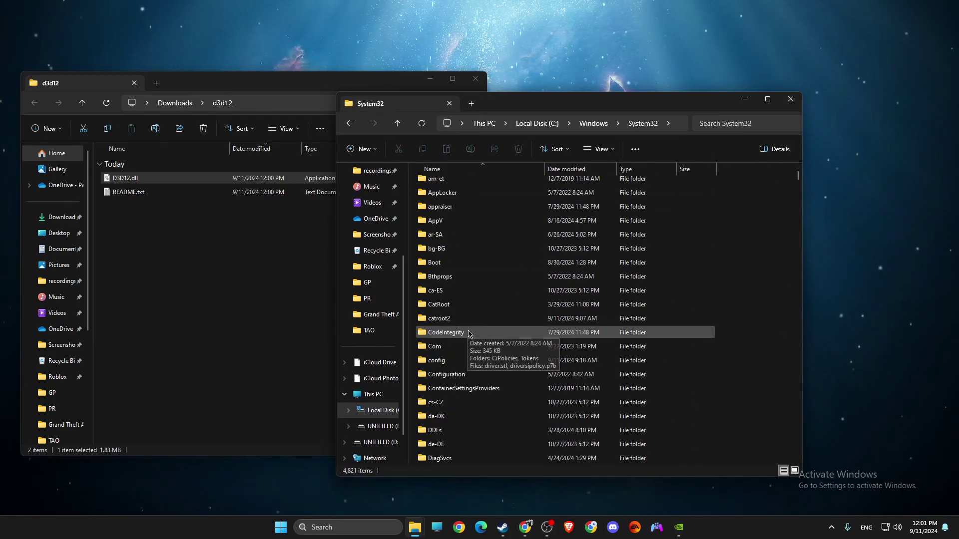
key(s)
key(Down)
key(Down)
key(Down)
key(Down)
key(Down)
key(Down)
key(Down)
key(Down)
key(Down)
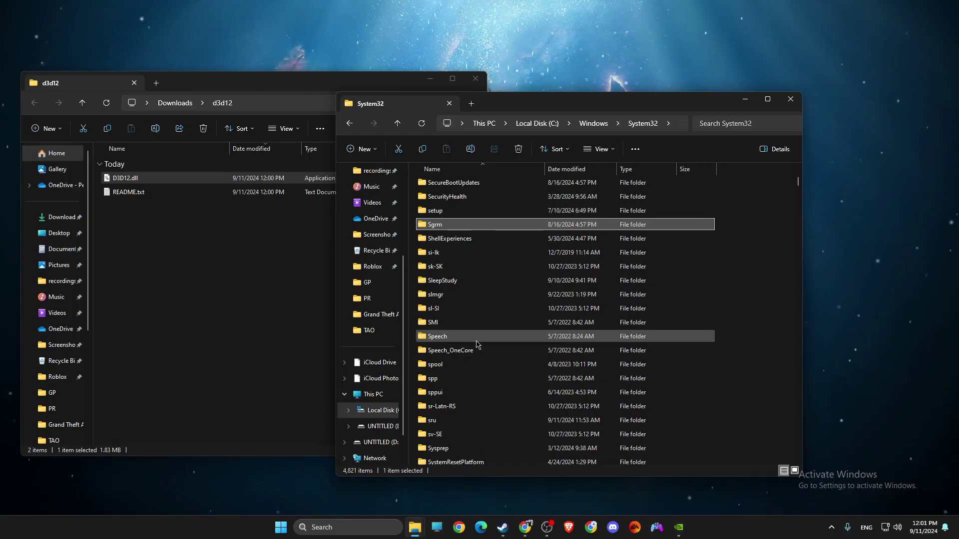
key(Down)
key(Down)
key(Down)
key(Down)
key(Down)
key(Down)
key(Down)
key(Down)
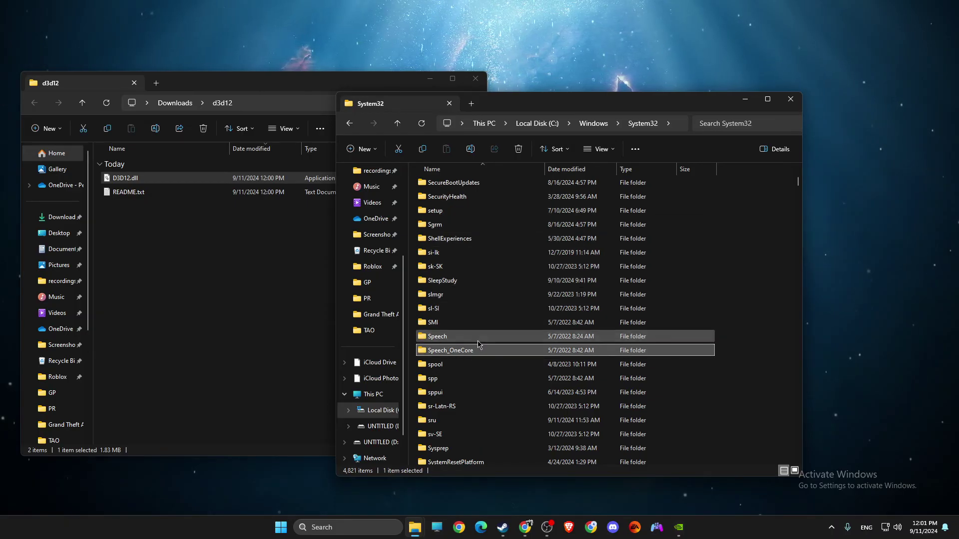
key(Down)
key(Down)
key(Down)
key(Down)
key(Down)
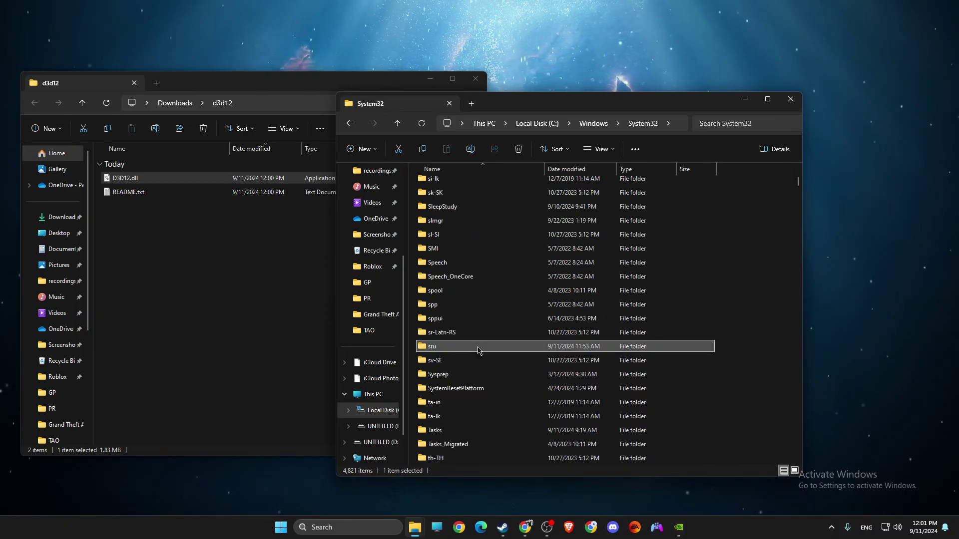
key(s)
scroll(479, 351, up, 4)
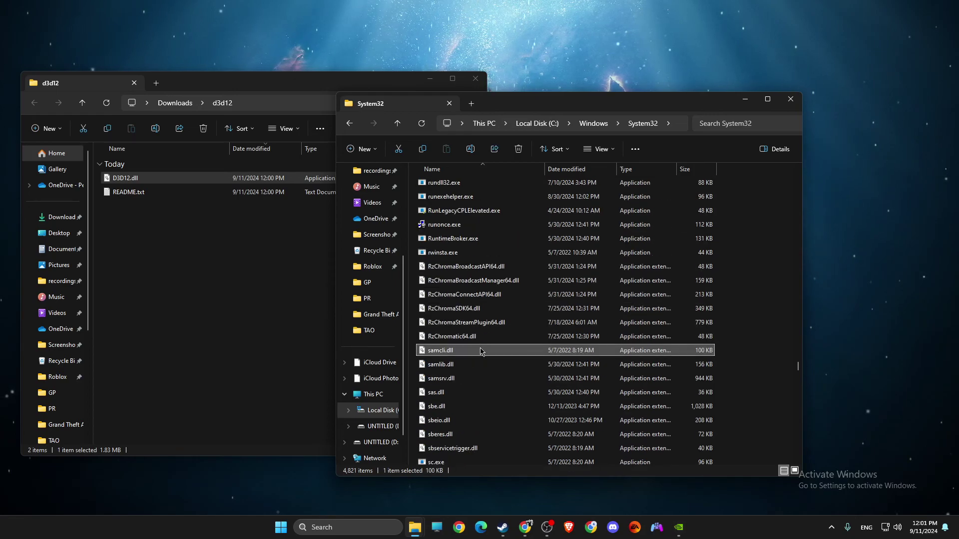
key(BackSpace)
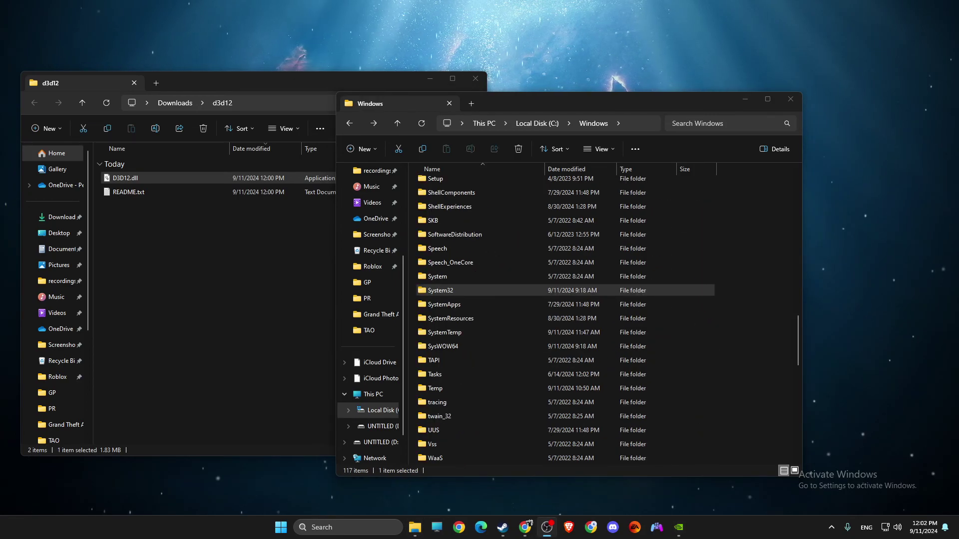
Step: Try replacing D3D12.dll in SysWOW64, cancel the denied move, and close both Explorer windows
double_click(422, 346)
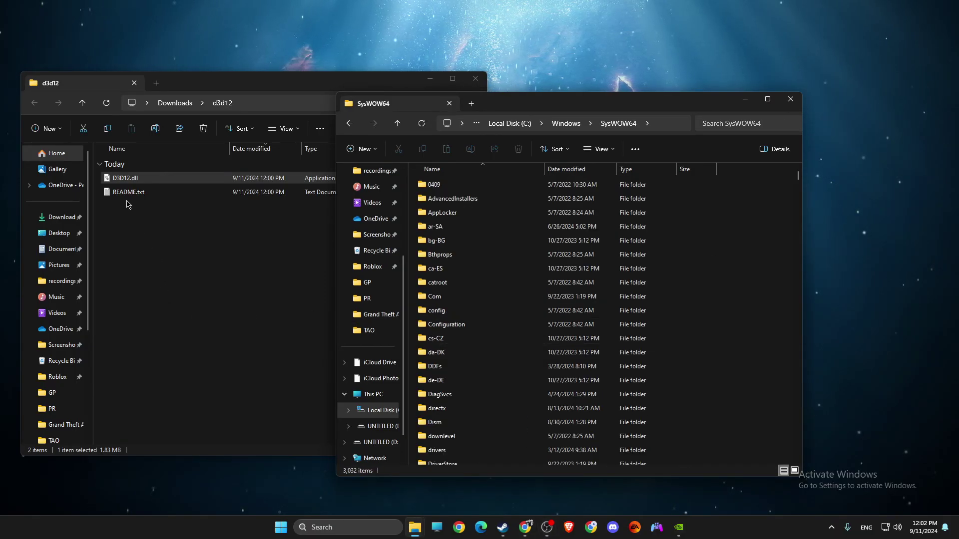
drag(125, 178, 723, 255)
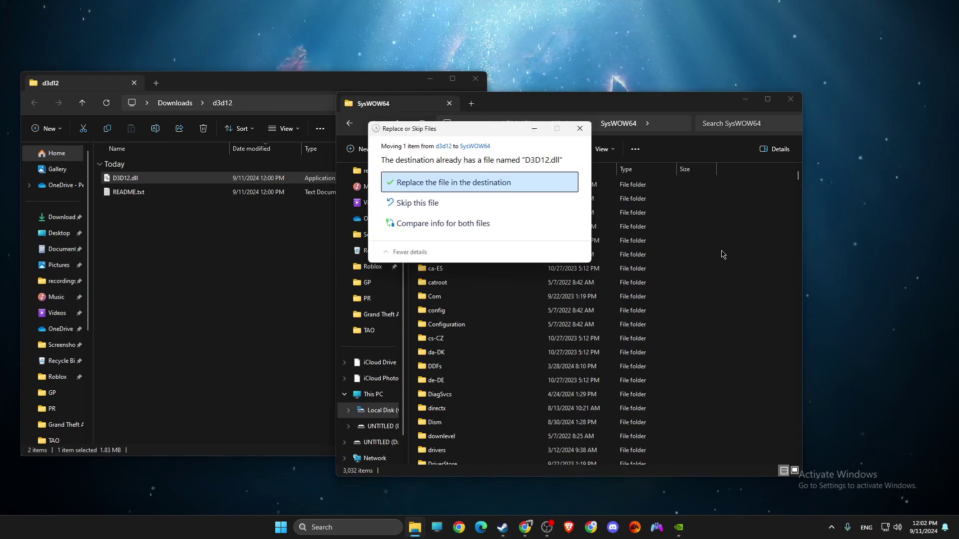
click(451, 190)
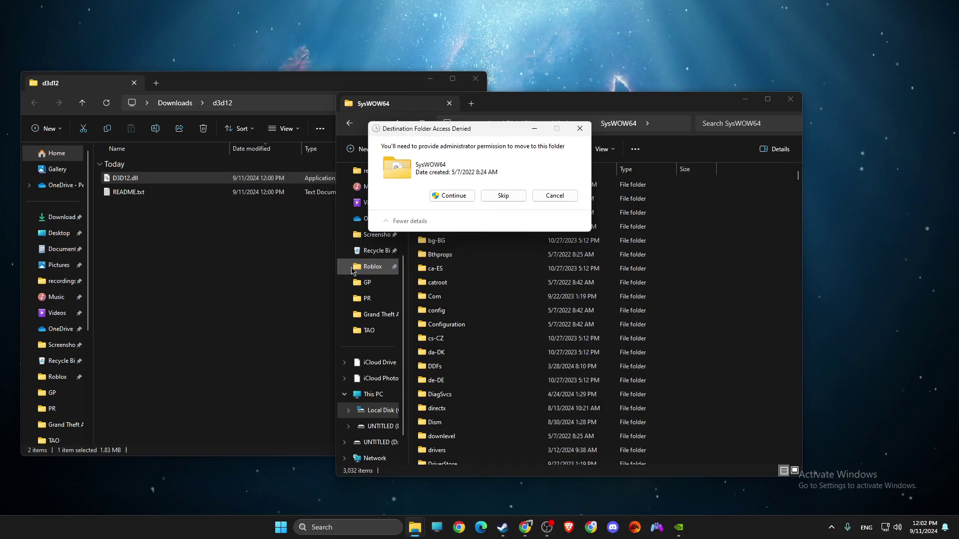
click(443, 195)
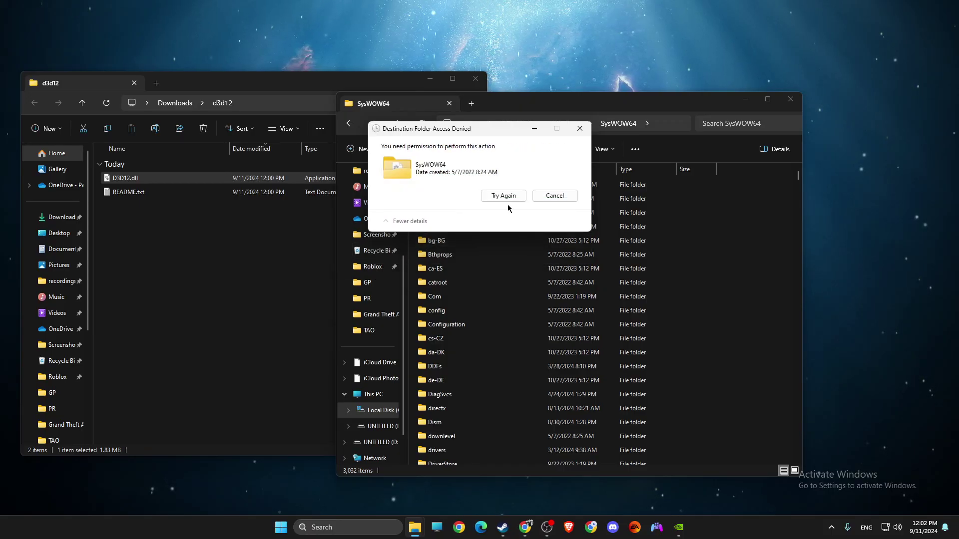
click(555, 196)
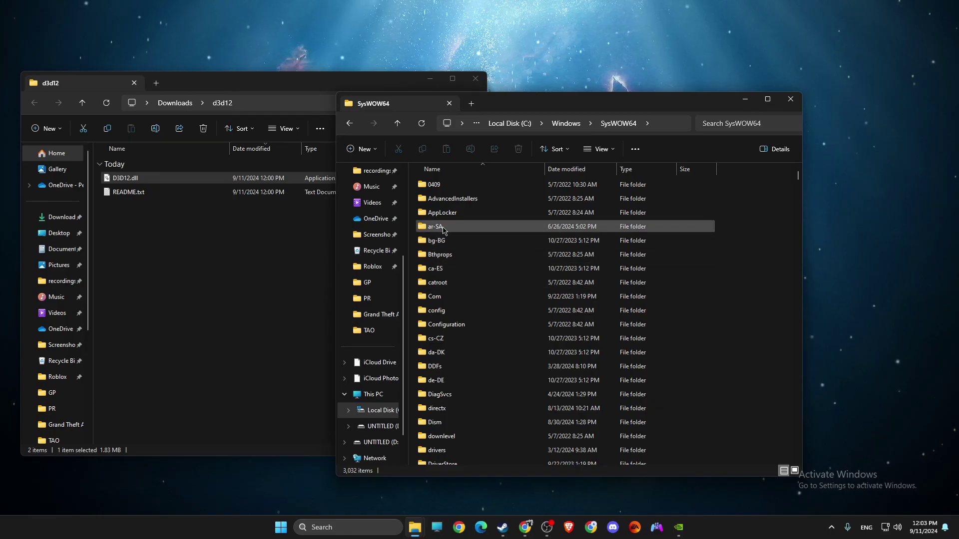
click(789, 99)
click(476, 82)
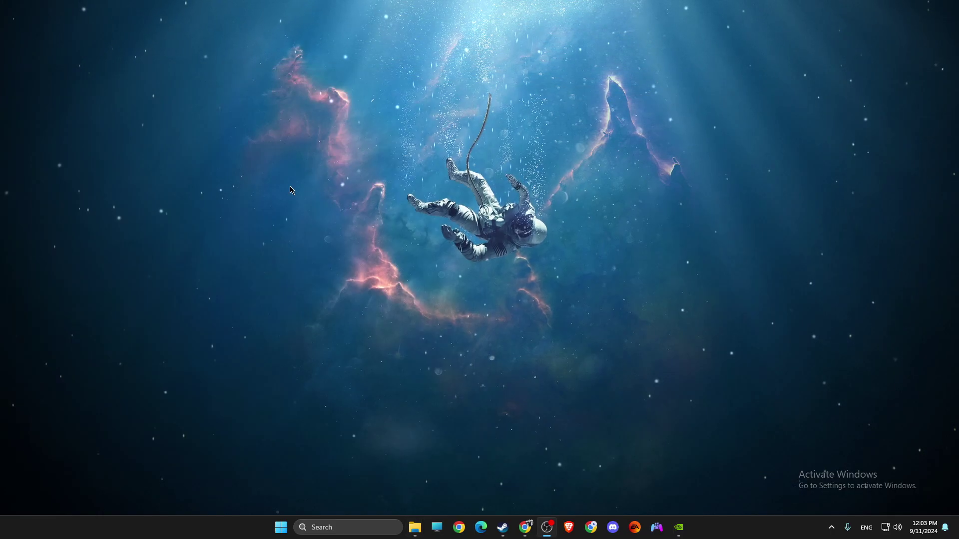